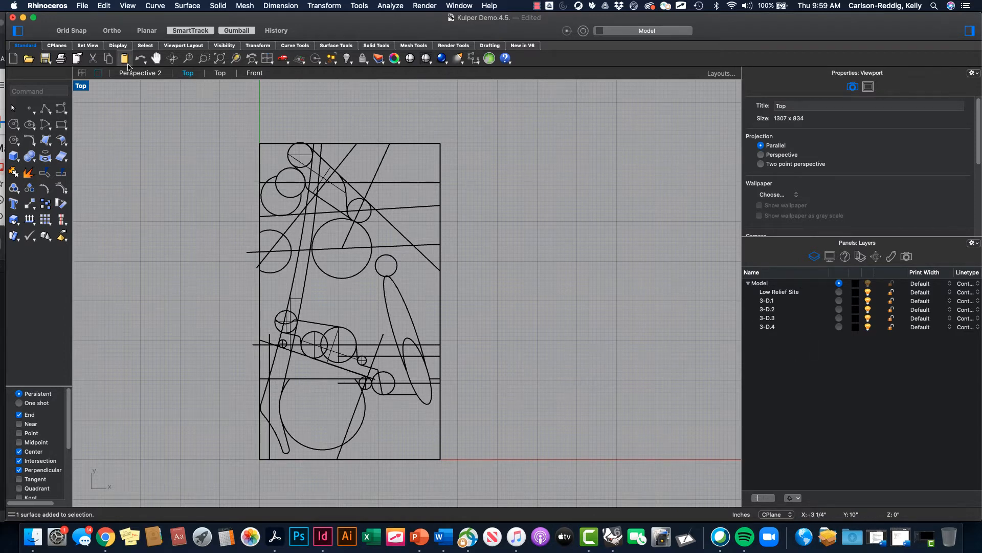
Step: Set the model units to Feet and scale the model to match the unit change
click(141, 73)
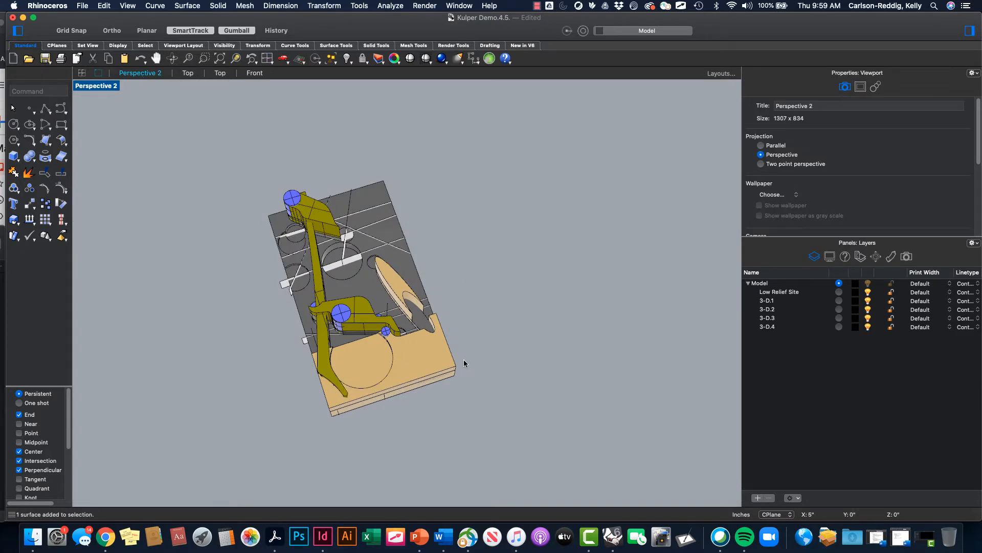
click(186, 73)
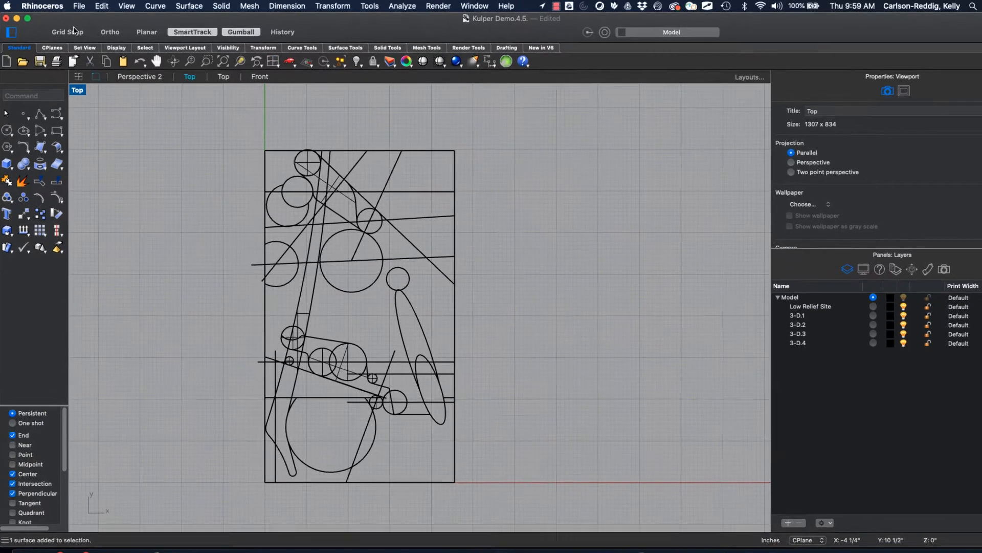
click(80, 5)
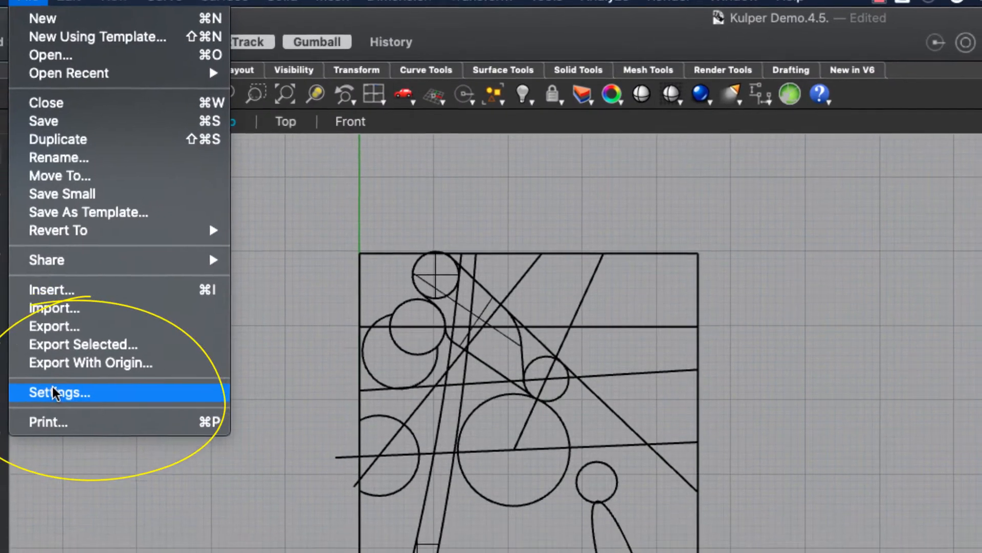
click(51, 413)
click(404, 151)
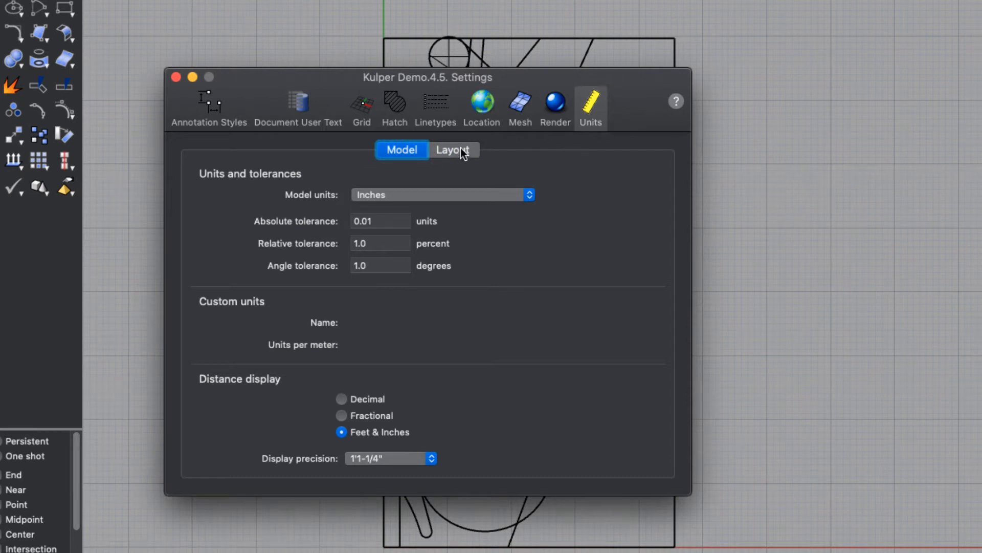
click(390, 196)
click(377, 209)
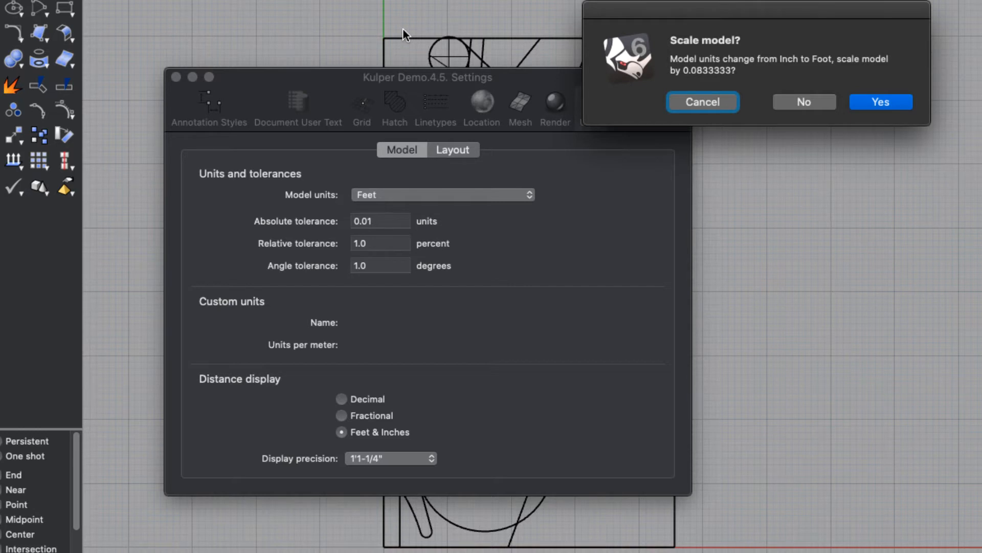
click(890, 105)
Step: Set the layout units to Feet and scale the layout to match the unit change
click(452, 150)
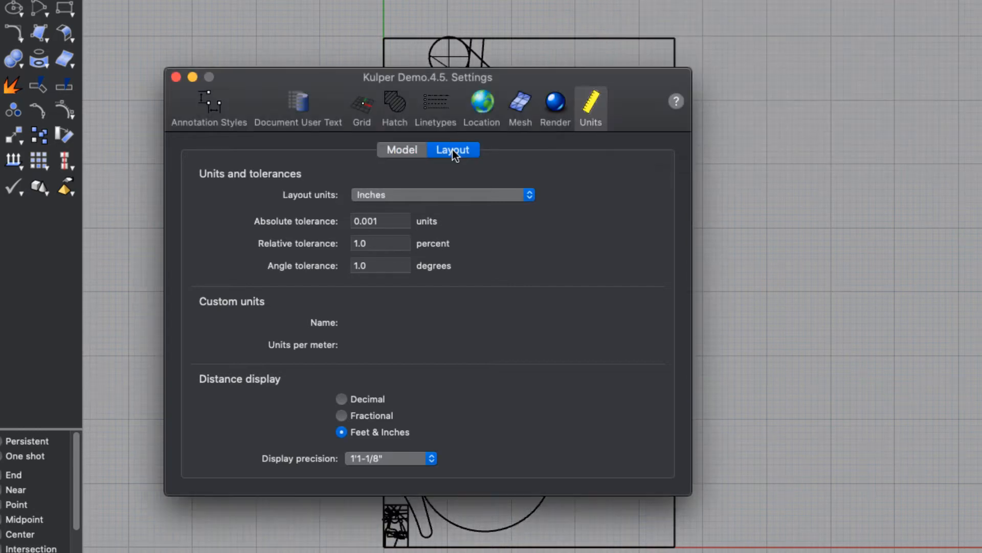
click(407, 196)
click(394, 212)
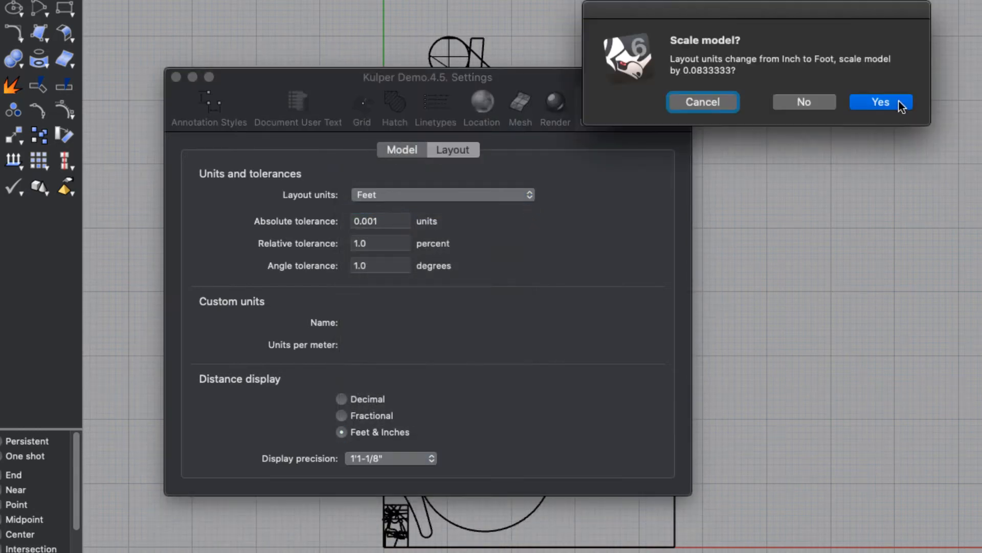
click(889, 103)
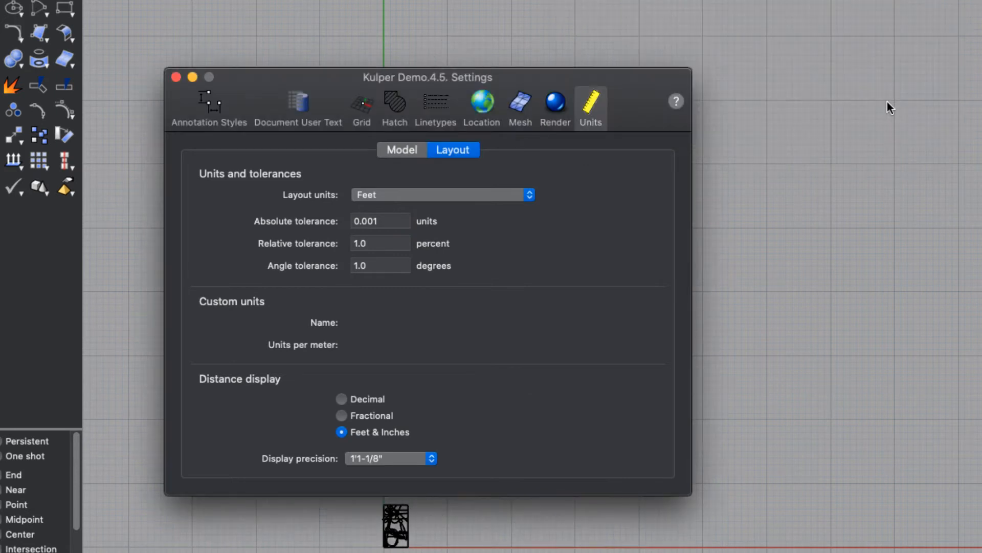
click(176, 78)
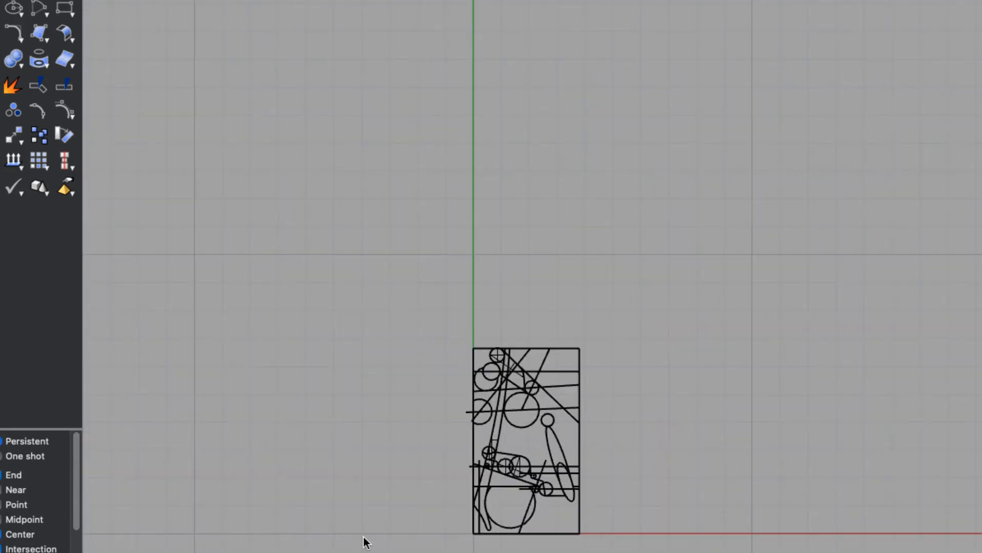
Step: Add a vertical dimension to the full left edge of the drawing in the Top view
scroll(635, 492, up, 6)
right_drag(617, 393, 710, 289)
scroll(442, 248, up, 2)
right_drag(750, 250, 755, 247)
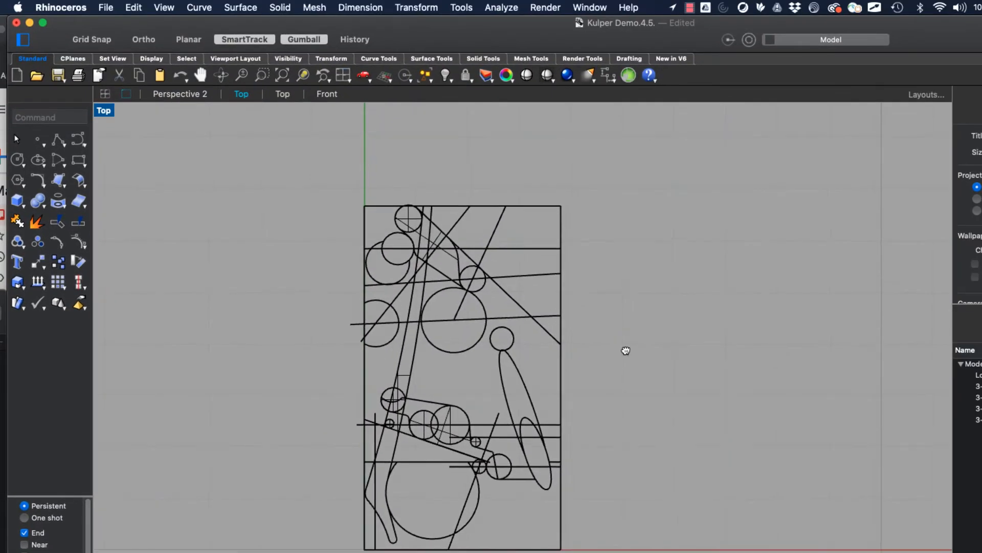
right_drag(626, 350, 639, 329)
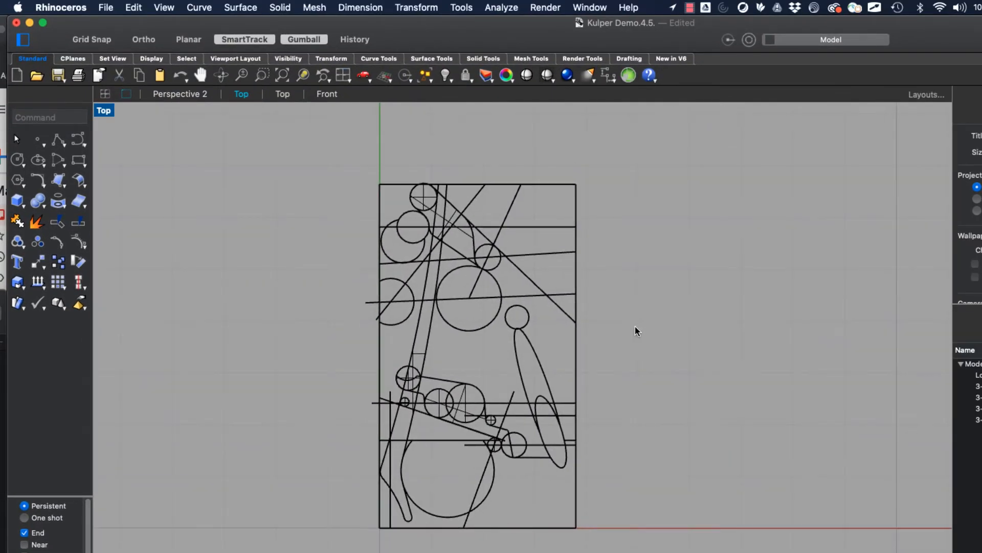
click(627, 59)
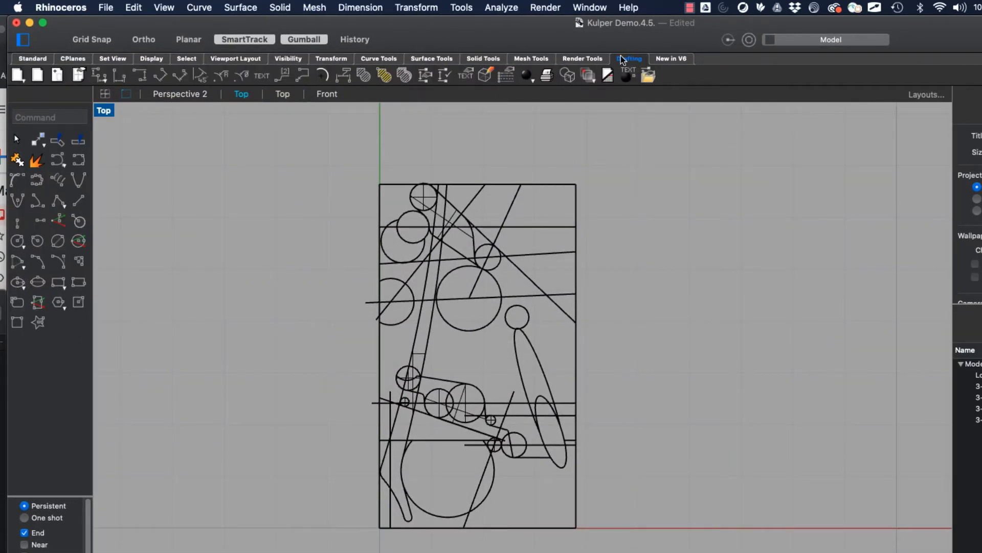
click(120, 75)
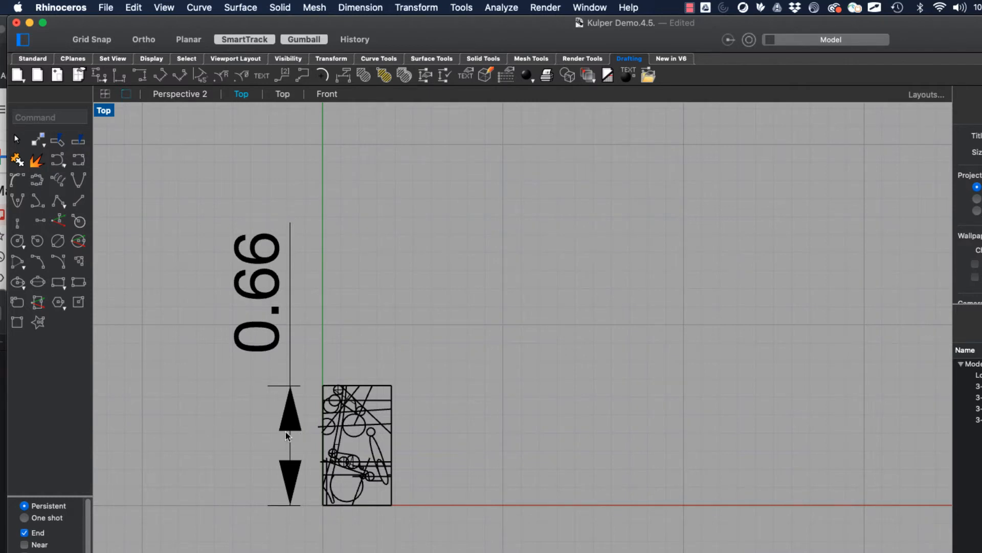
scroll(281, 369, down, 3)
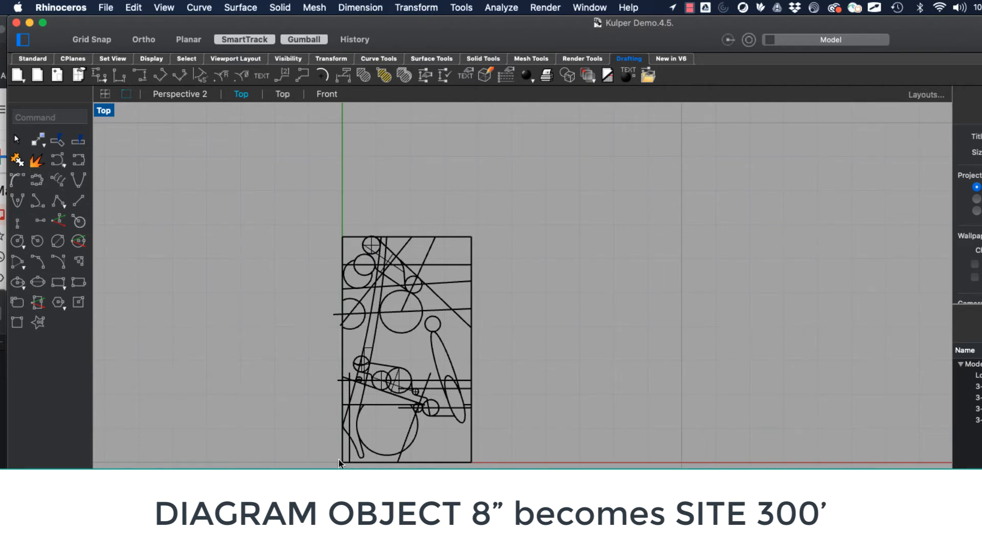
Step: Scale the whole drawing from its lower-left corner, using the full left edge as reference and 300 feet as its new length
scroll(338, 459, up, 2)
right_drag(339, 459, 467, 496)
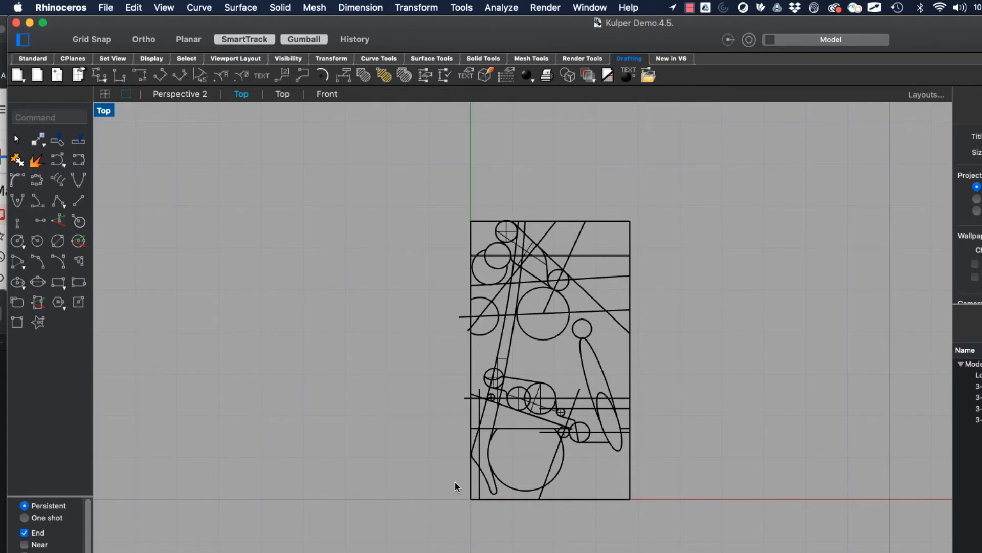
text(scale)
key(Return)
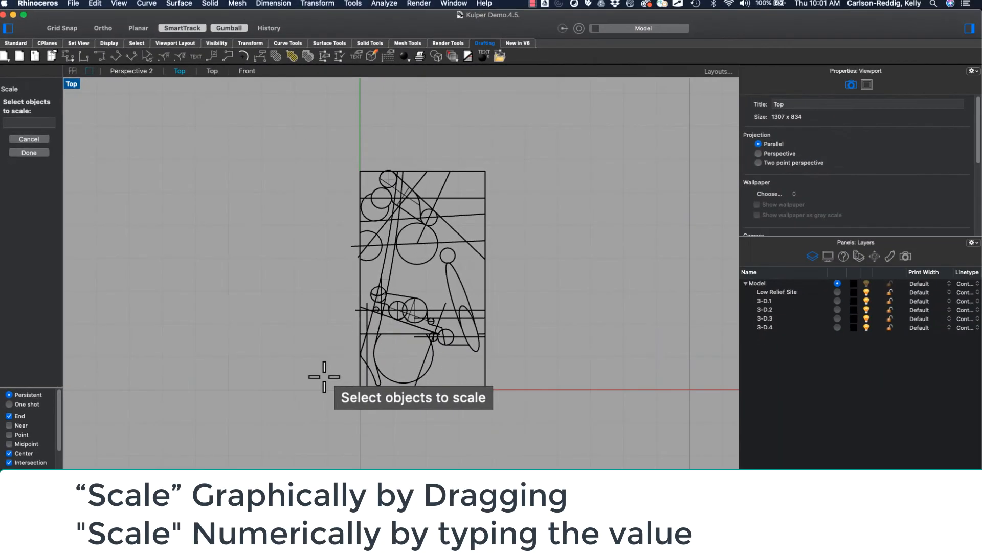
drag(318, 121, 513, 450)
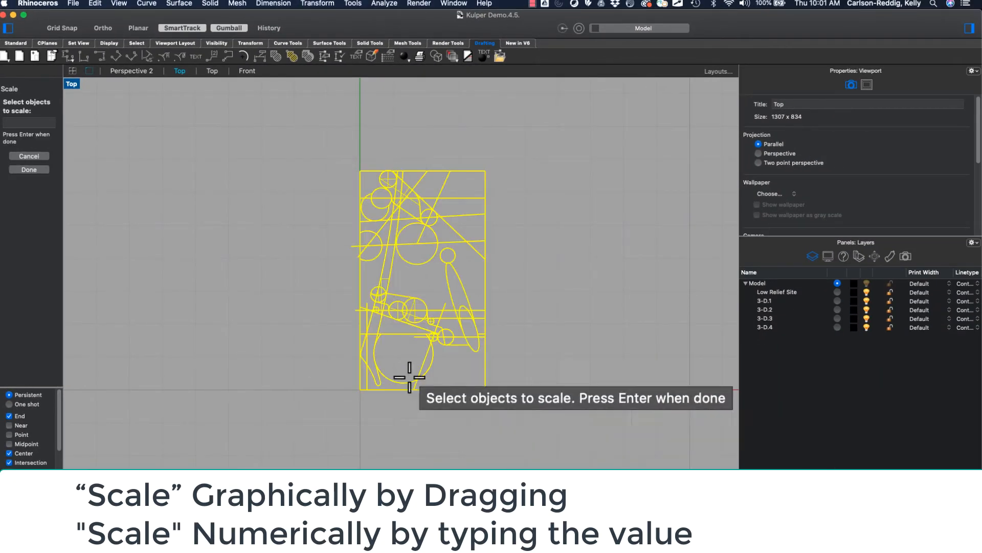
scroll(356, 387, up, 2)
key(Return)
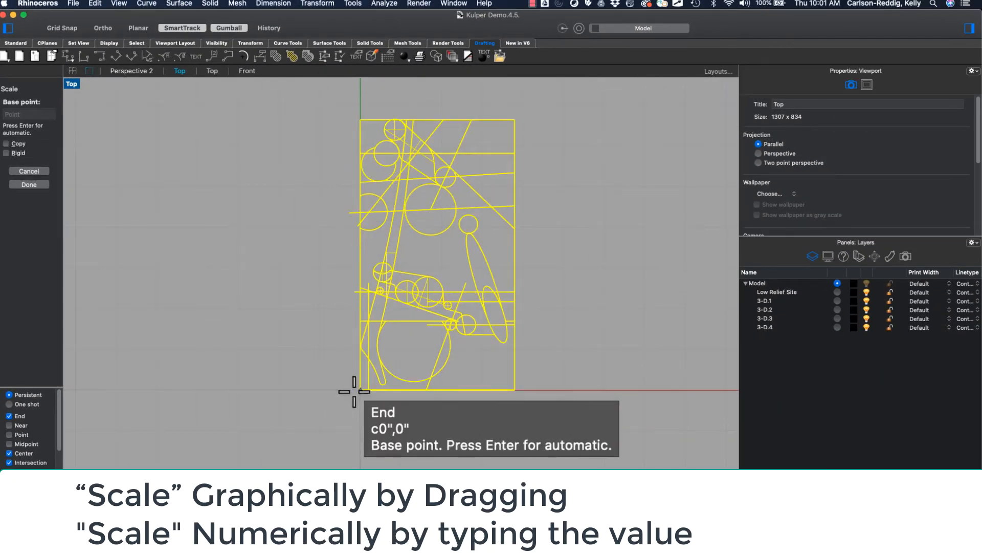
scroll(354, 391, up, 2)
click(359, 386)
scroll(361, 386, down, 2)
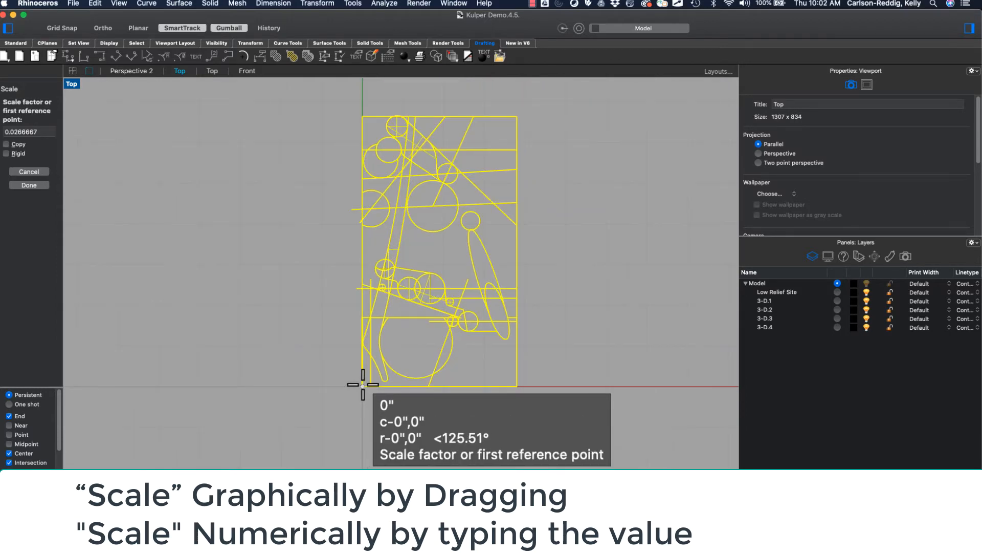
scroll(361, 115, up, 1)
click(360, 115)
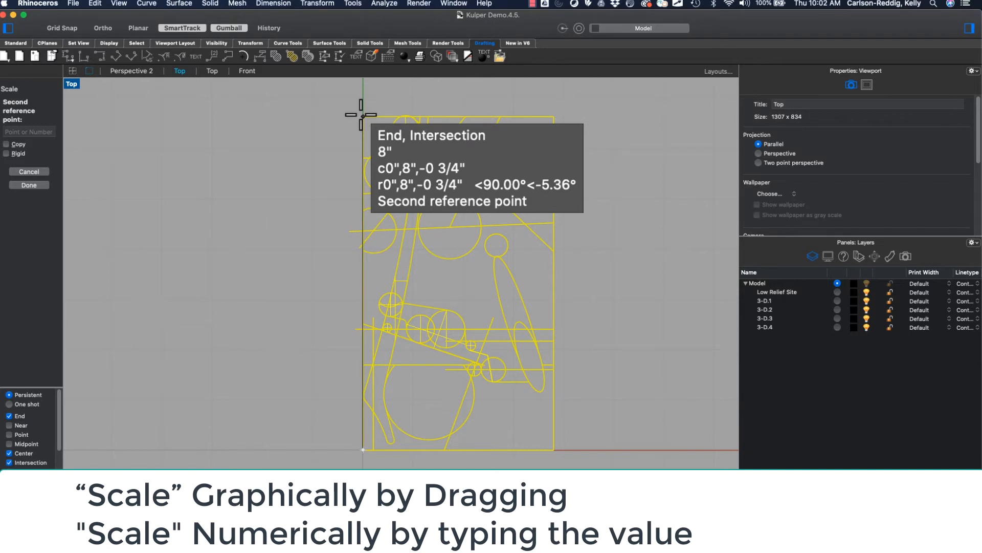
scroll(361, 115, down, 5)
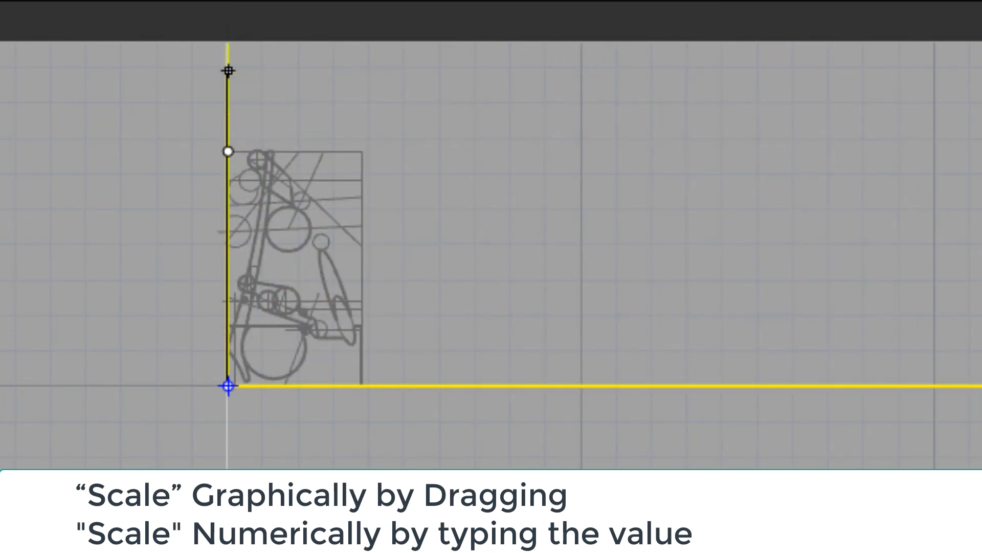
click(228, 70)
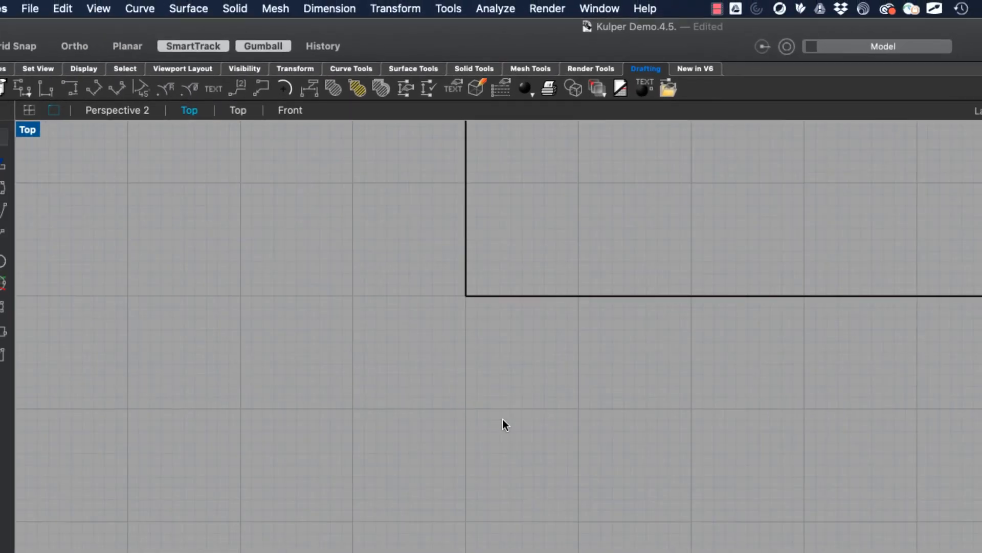
Step: Dimension the height of the scaled drawing along its left edge, placing the dimension line outside the outline
scroll(503, 419, down, 5)
scroll(504, 428, down, 10)
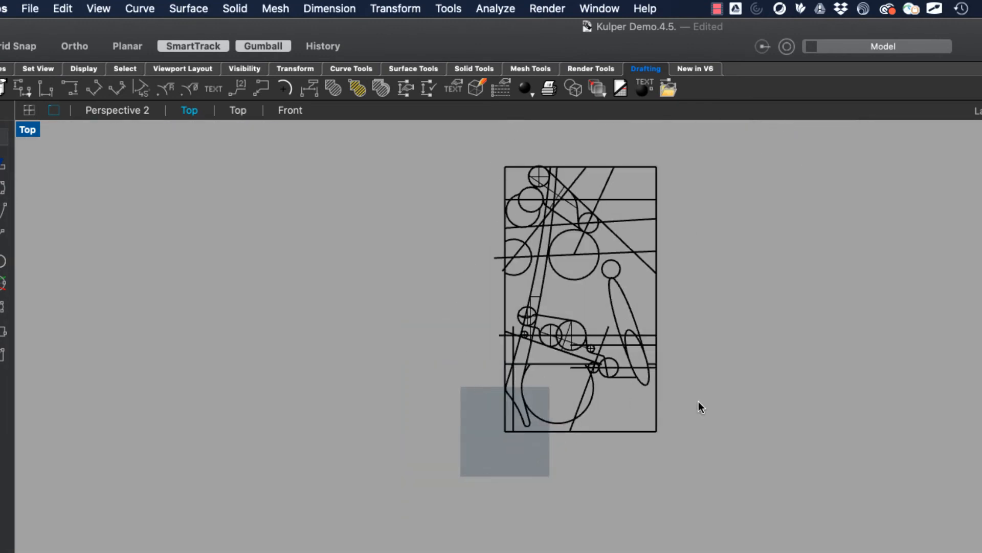
mouse_move(699, 401)
right_down()
mouse_move(651, 448)
mouse_move(634, 444)
right_up()
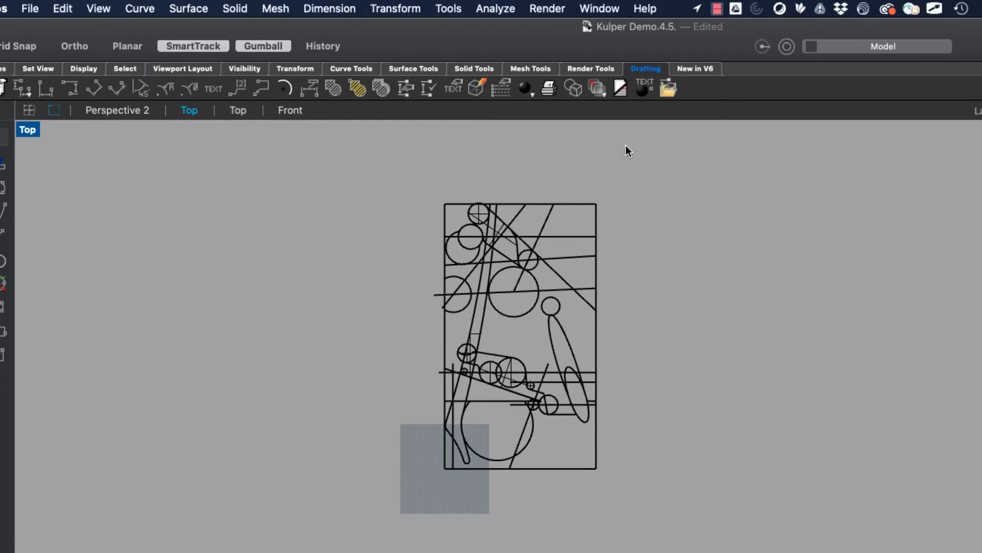
click(69, 89)
click(445, 467)
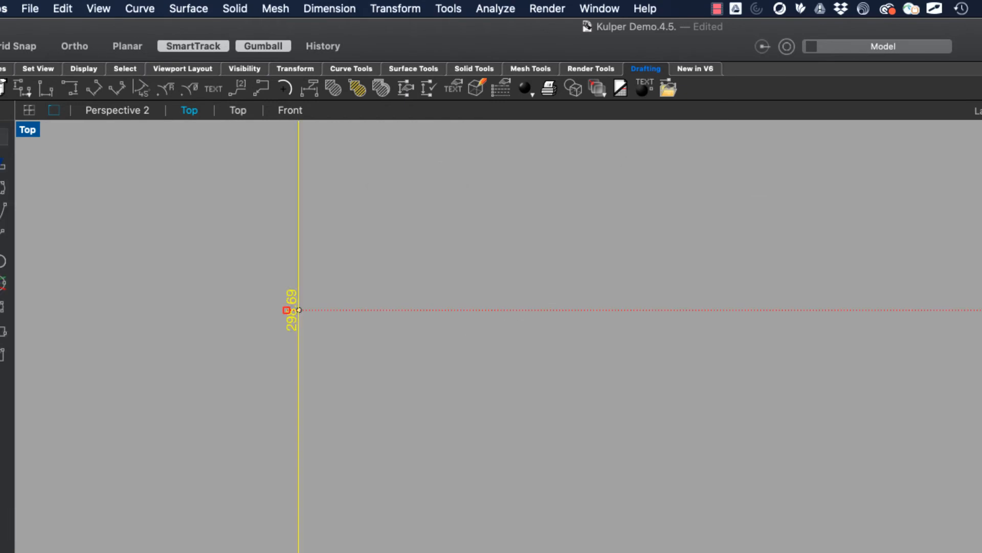
Step: Examine the height dimension's text and the circle at the drawing's upper boundary up close
scroll(298, 286, up, 10)
scroll(772, 471, down, 10)
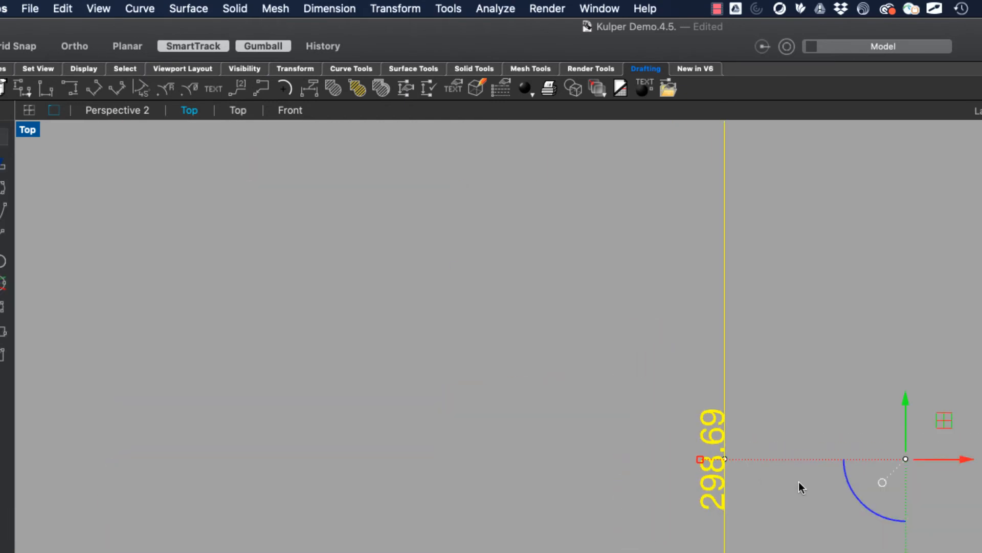
right_drag(794, 406, 435, 390)
scroll(434, 391, down, 5)
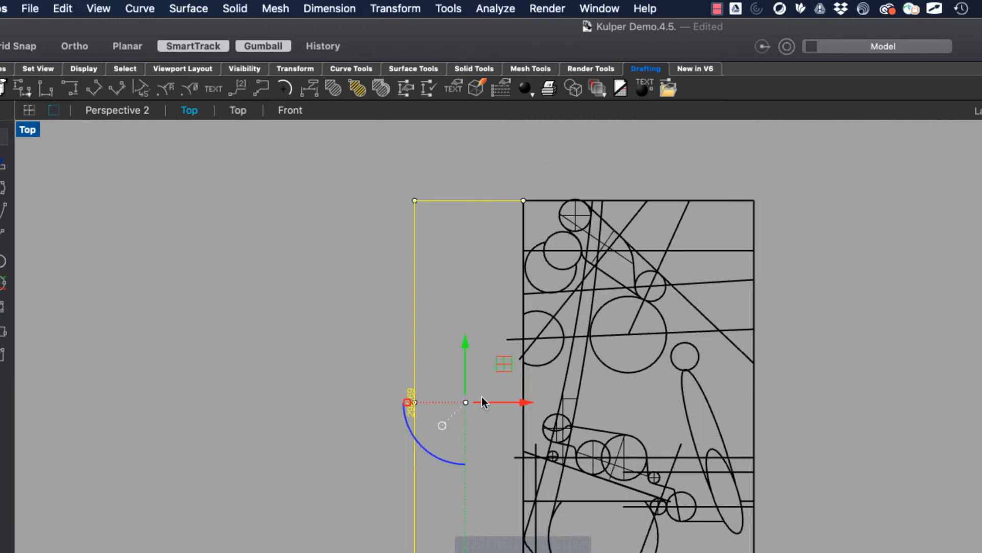
scroll(566, 162, up, 10)
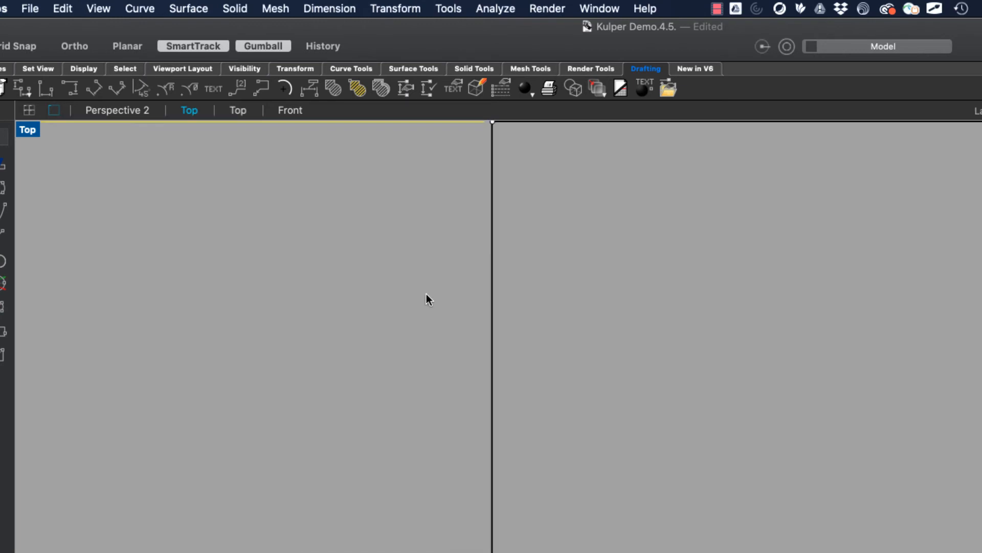
scroll(530, 228, down, 8)
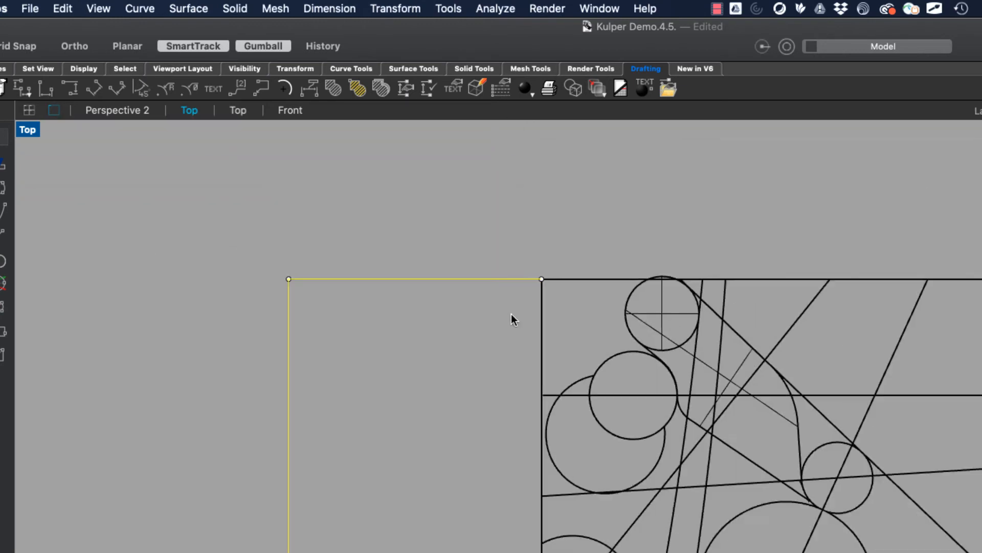
right_drag(391, 518, 277, 413)
scroll(277, 414, up, 5)
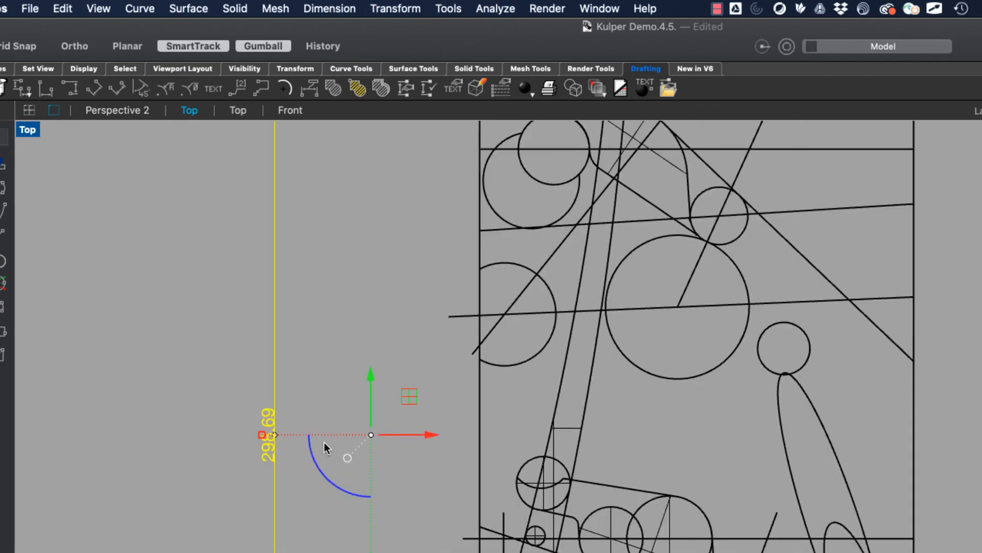
scroll(279, 473, up, 4)
scroll(281, 450, down, 8)
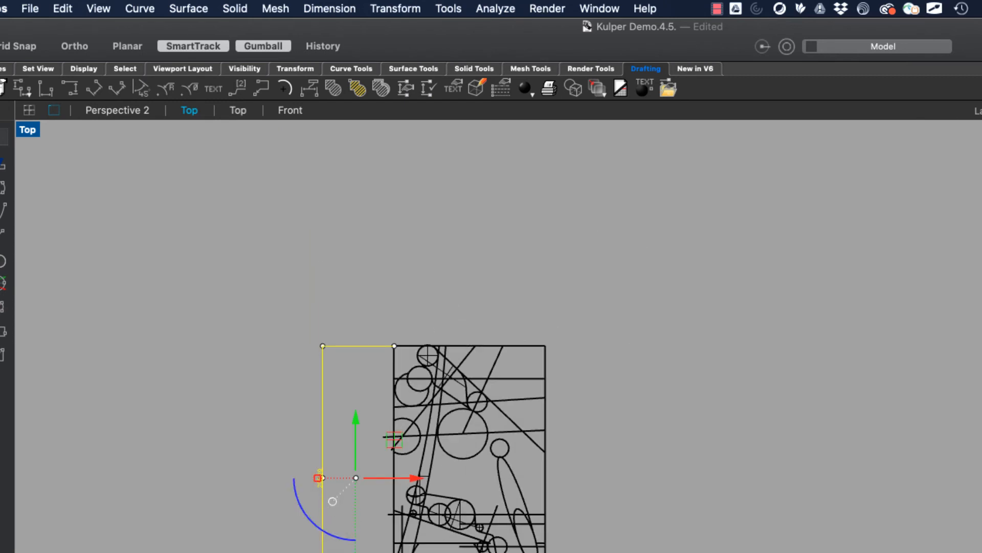
scroll(433, 347, up, 8)
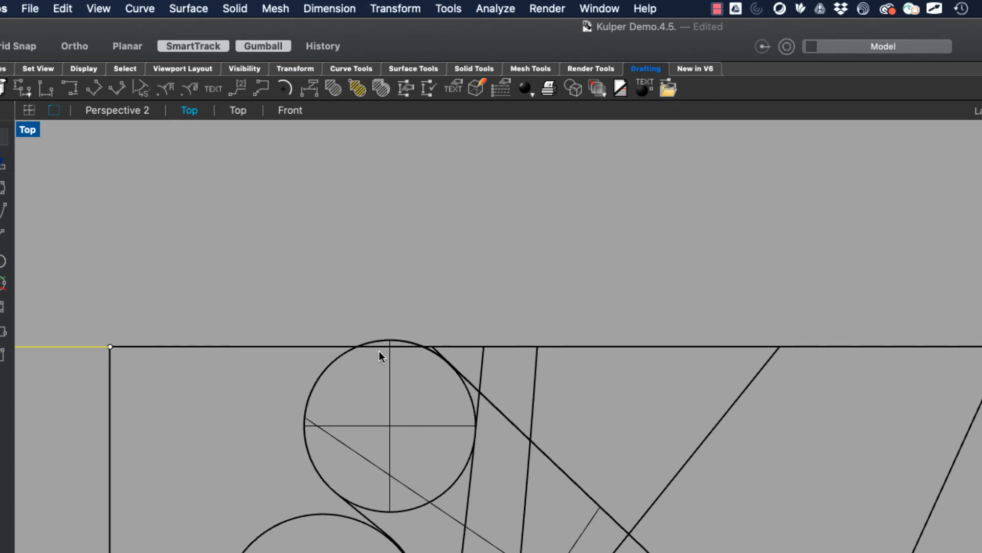
scroll(379, 351, down, 8)
scroll(435, 484, down, 2)
scroll(397, 517, up, 6)
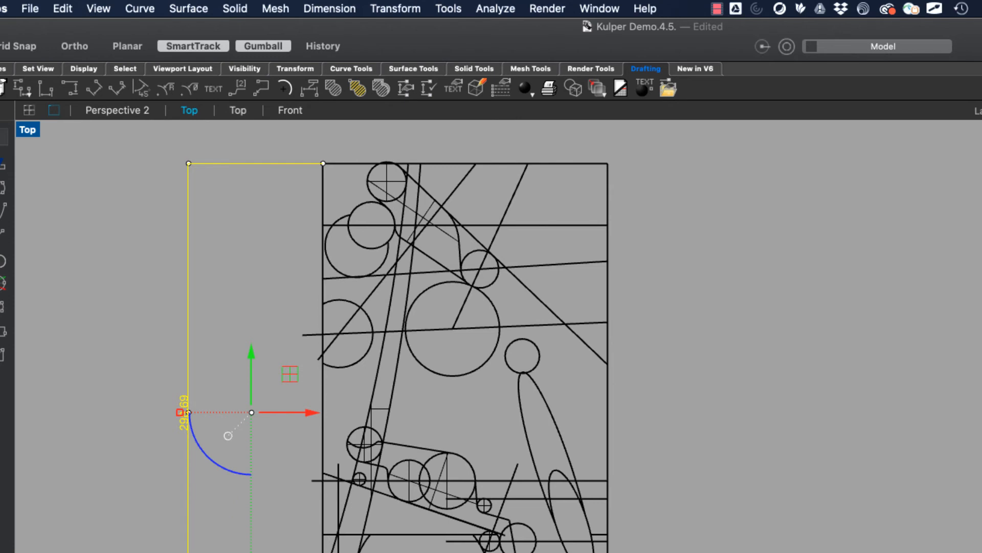
scroll(328, 543, down, 6)
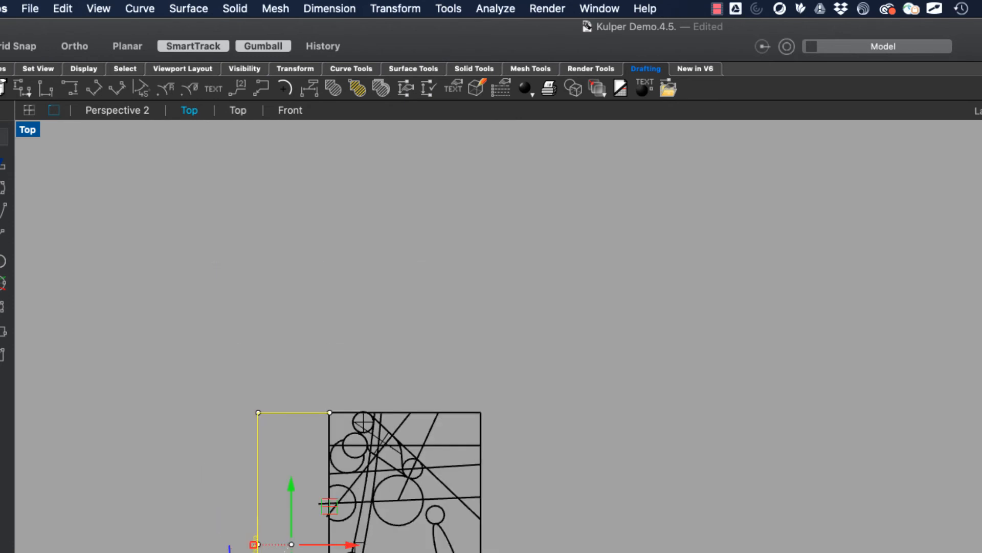
scroll(320, 542, up, 10)
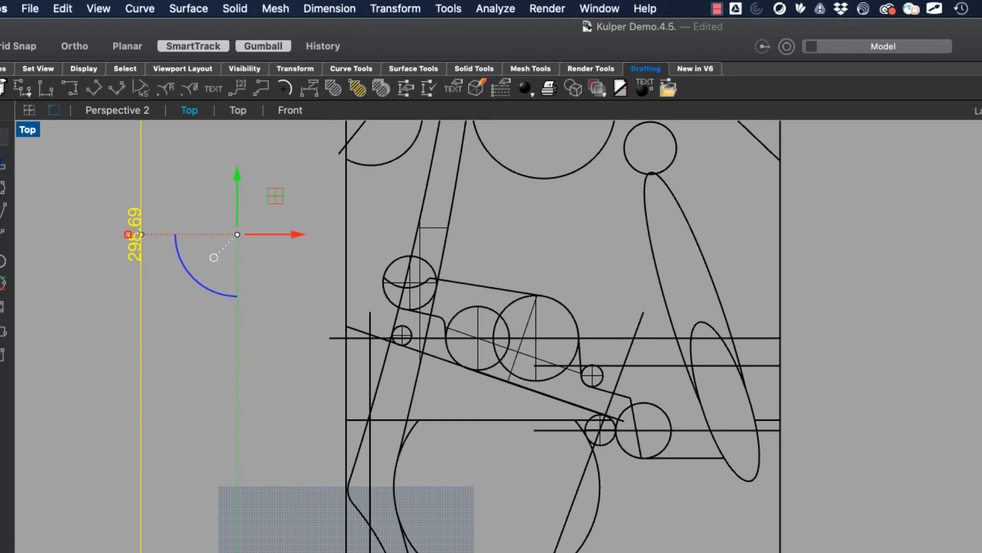
scroll(275, 196, down, 5)
scroll(334, 434, up, 8)
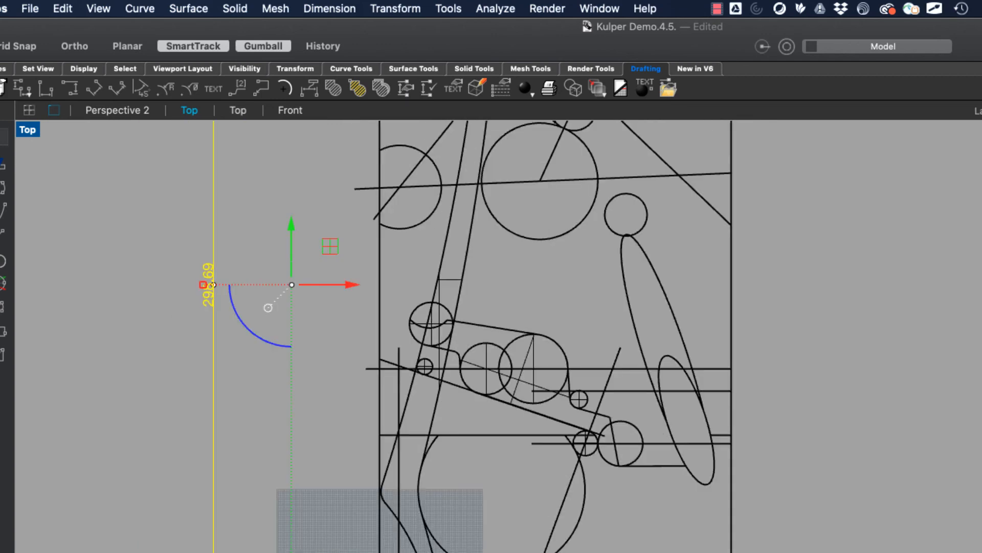
scroll(333, 434, down, 6)
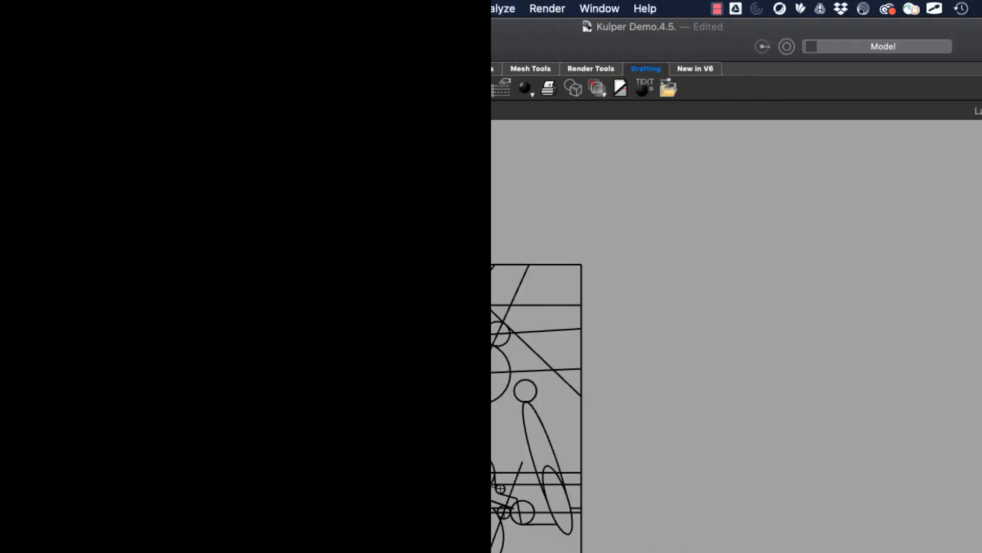
Step: Set the minor grid line spacing to 1 foot in the document's grid settings
click(29, 8)
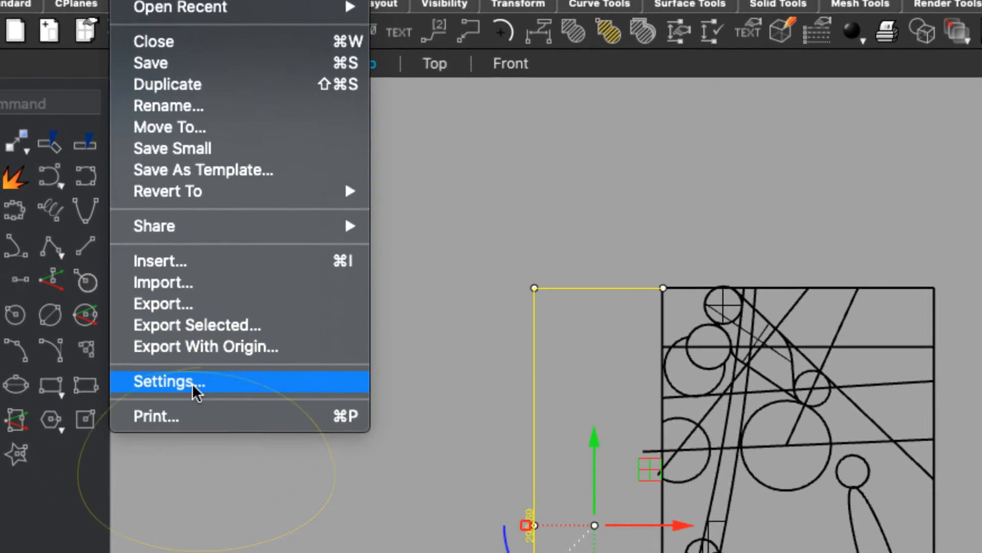
click(215, 450)
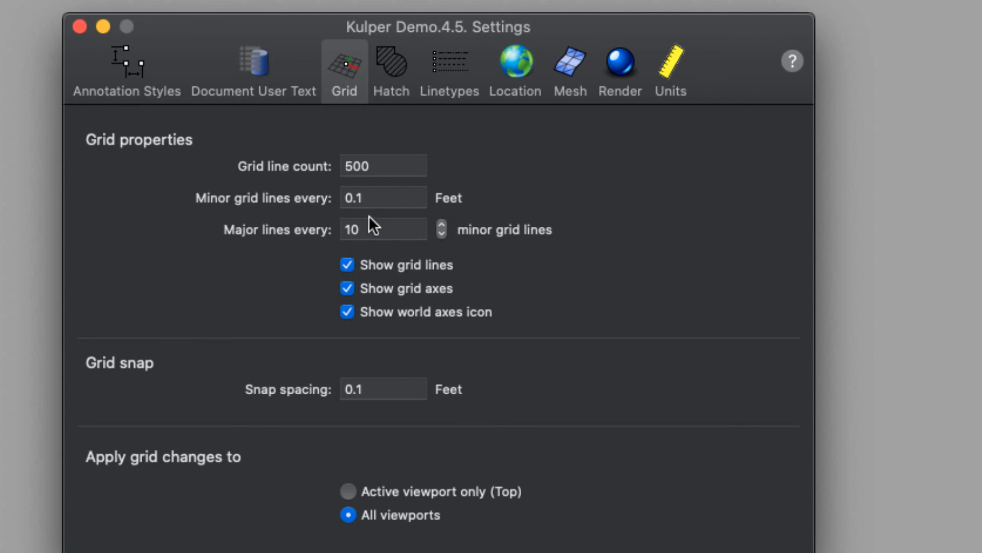
click(373, 199)
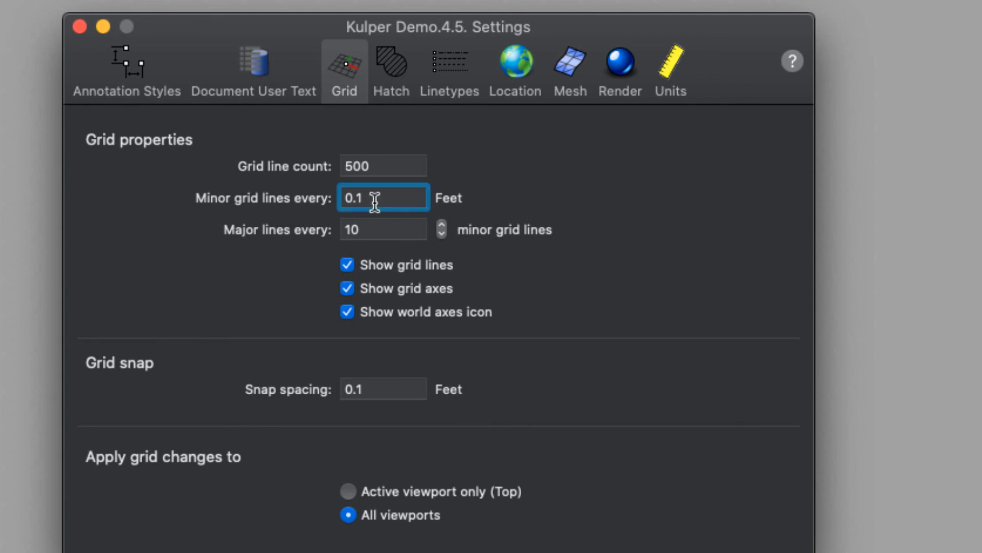
text(1)
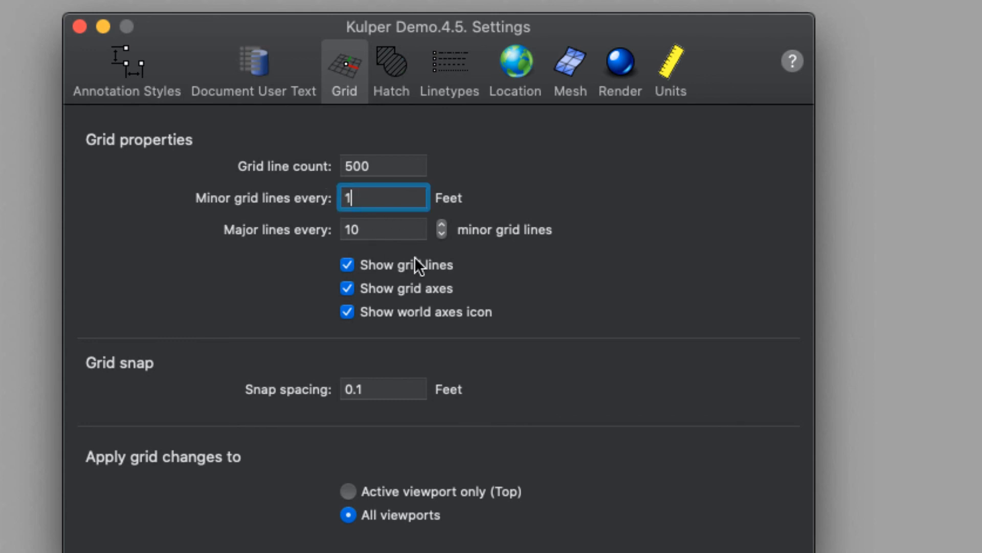